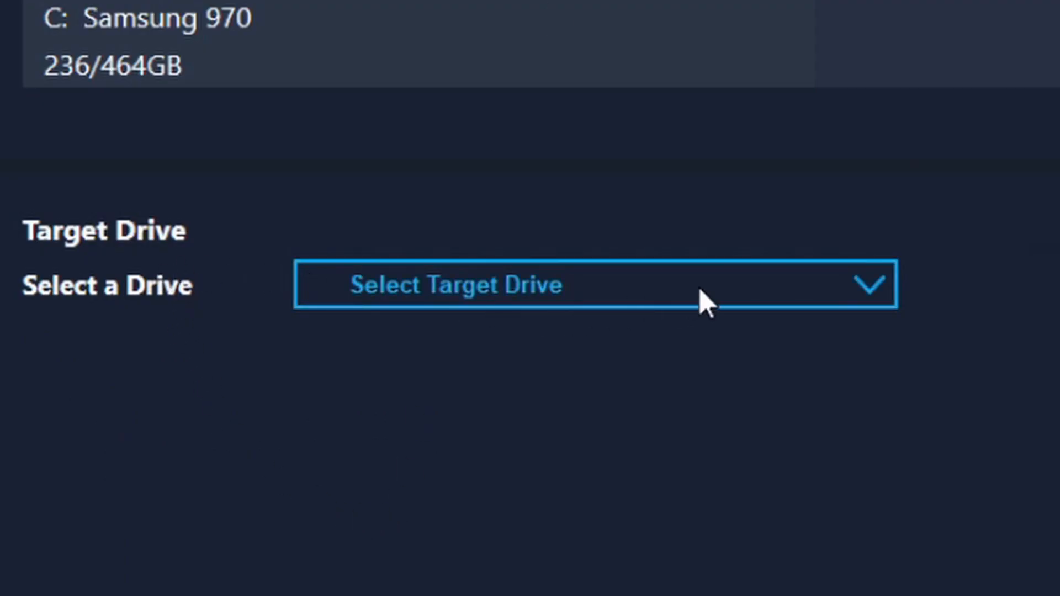
Choose Samsung SSD 980 PRO 500GB as the Target Drive for the clone
{"action": "left_click", "coordinate": [704, 288]}
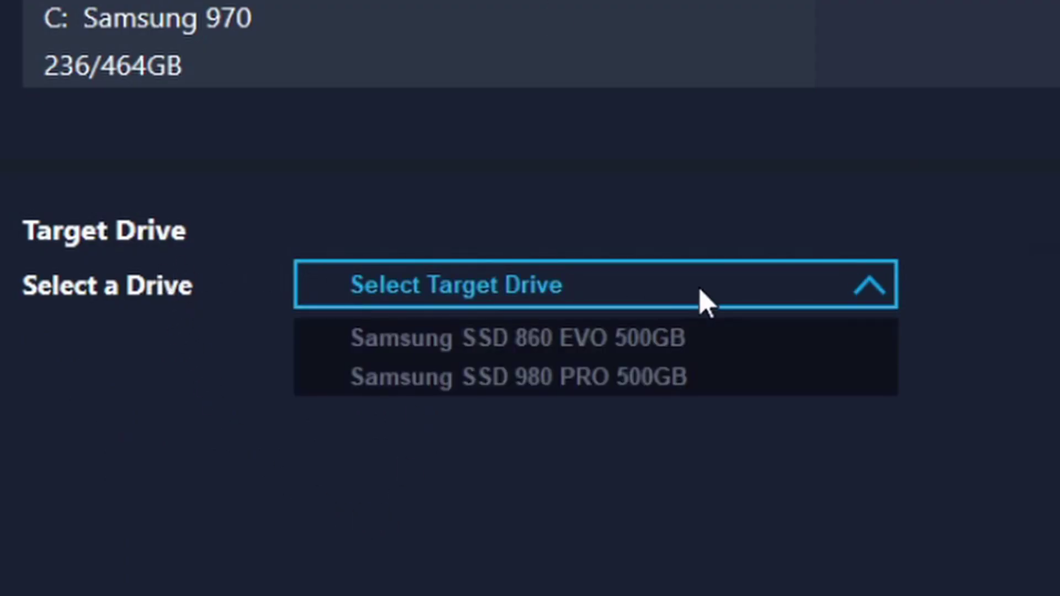
{"action": "left_click", "coordinate": [637, 380]}
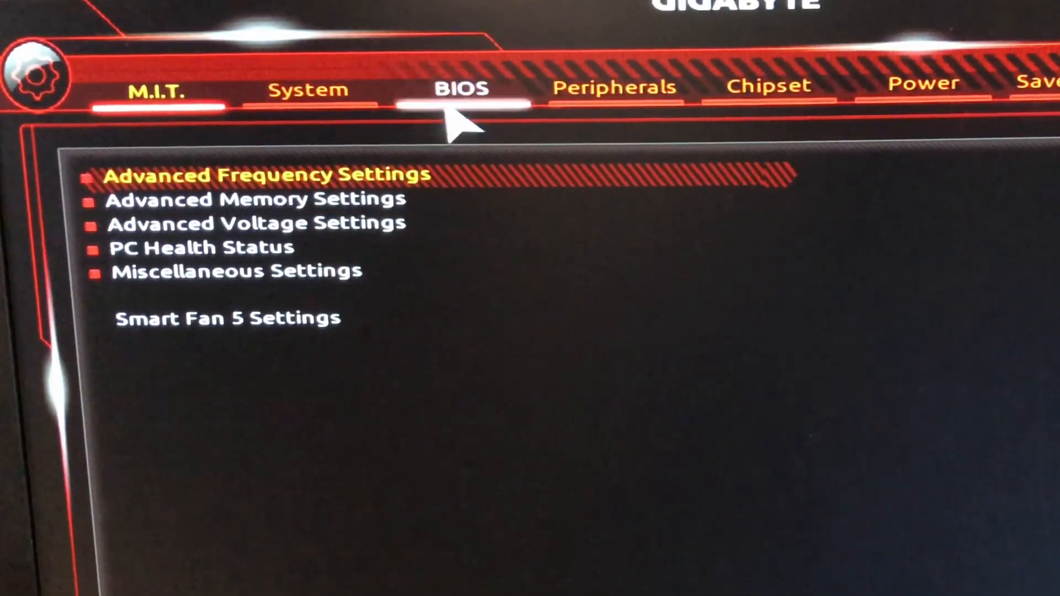
Set Boot Option #1 in Hard Drive BBS Priorities to the Samsung SSD 980 PRO
{"action": "left_click", "coordinate": [462, 88]}
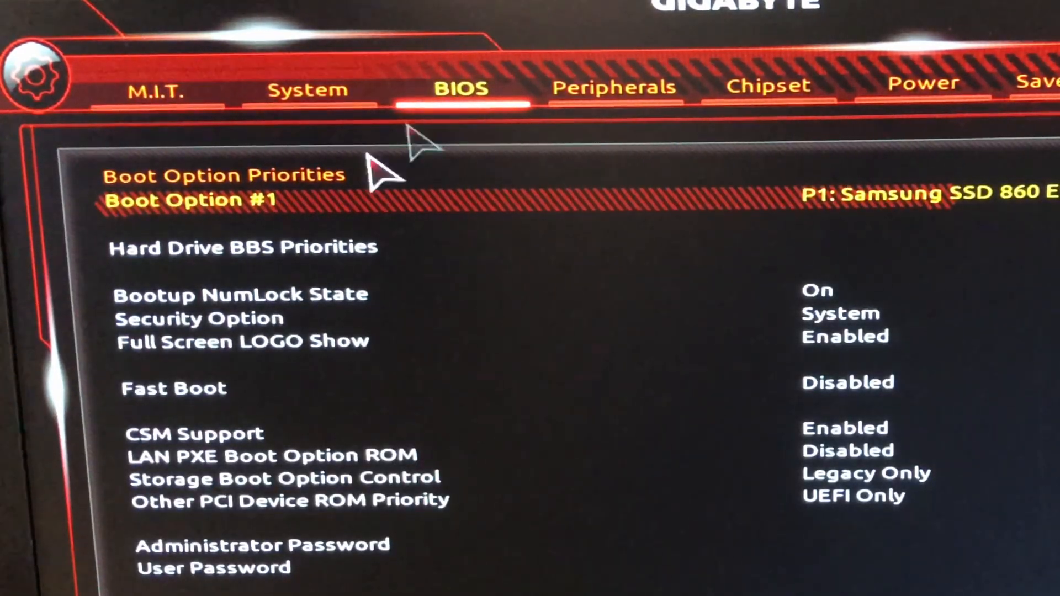
{"action": "left_click", "coordinate": [335, 263]}
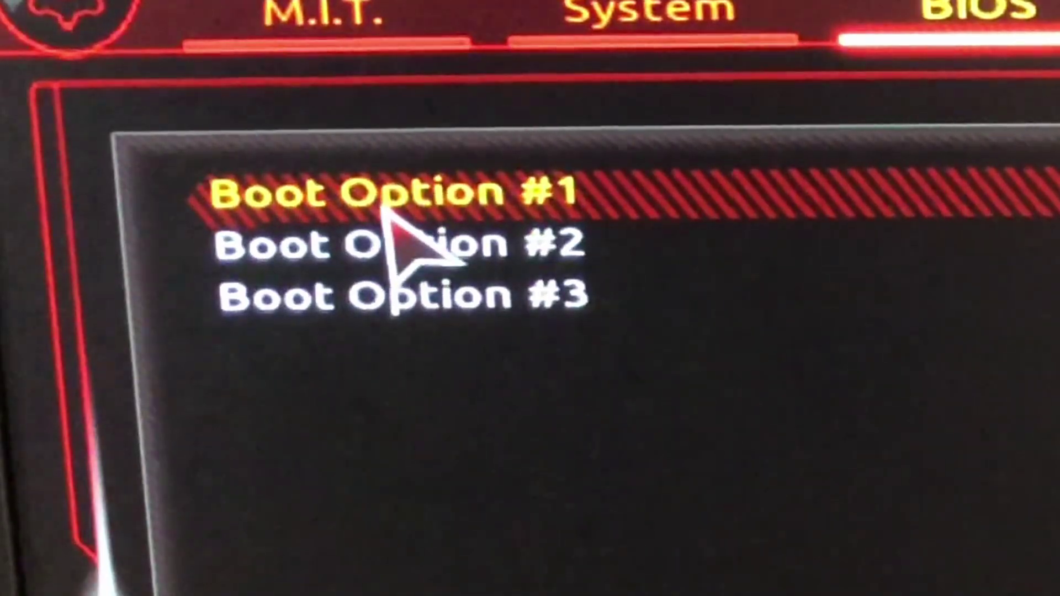
{"action": "left_click", "coordinate": [390, 214]}
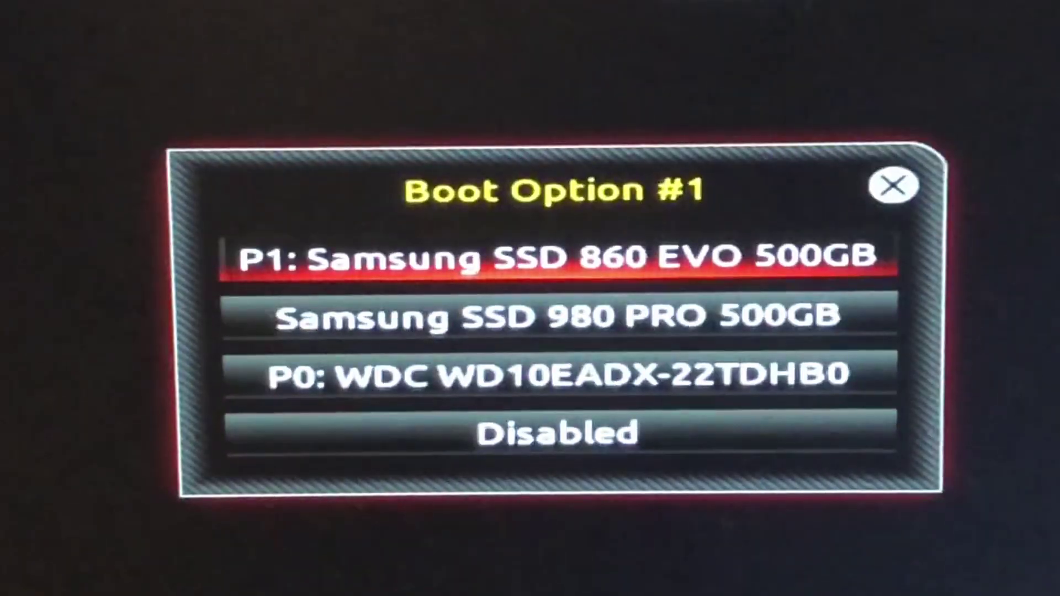
{"action": "left_click", "coordinate": [497, 315]}
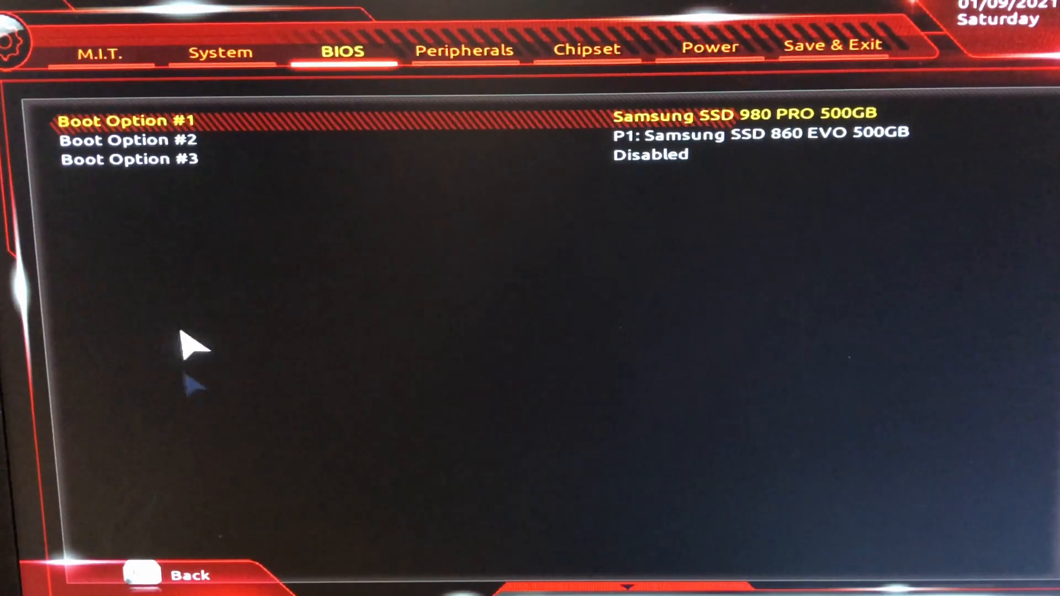
Save the BIOS changes via Save & Exit Setup so the PC resets
{"action": "left_click", "coordinate": [174, 574]}
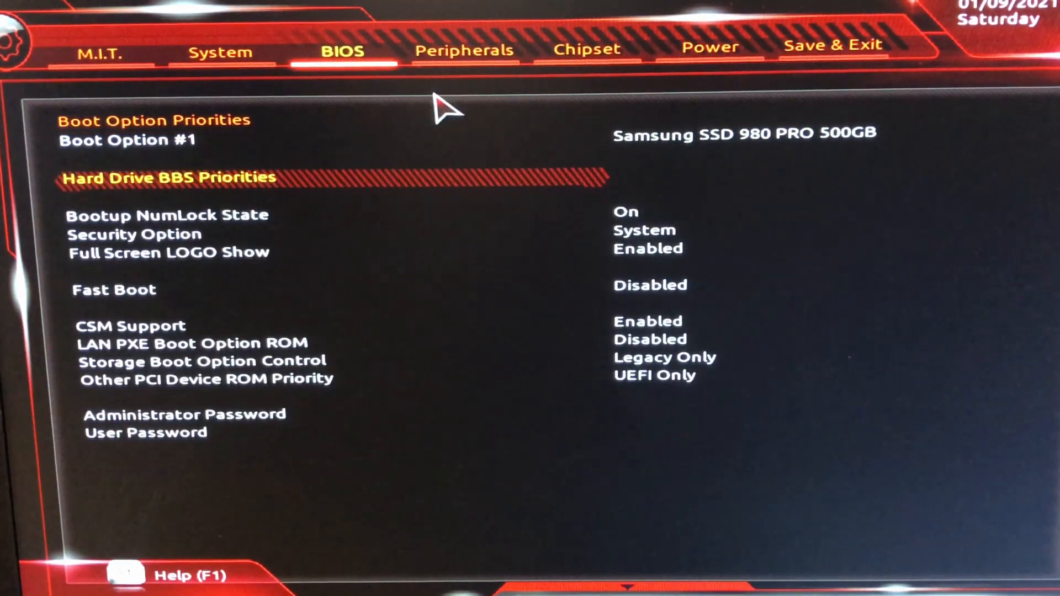
{"action": "left_click", "coordinate": [829, 47]}
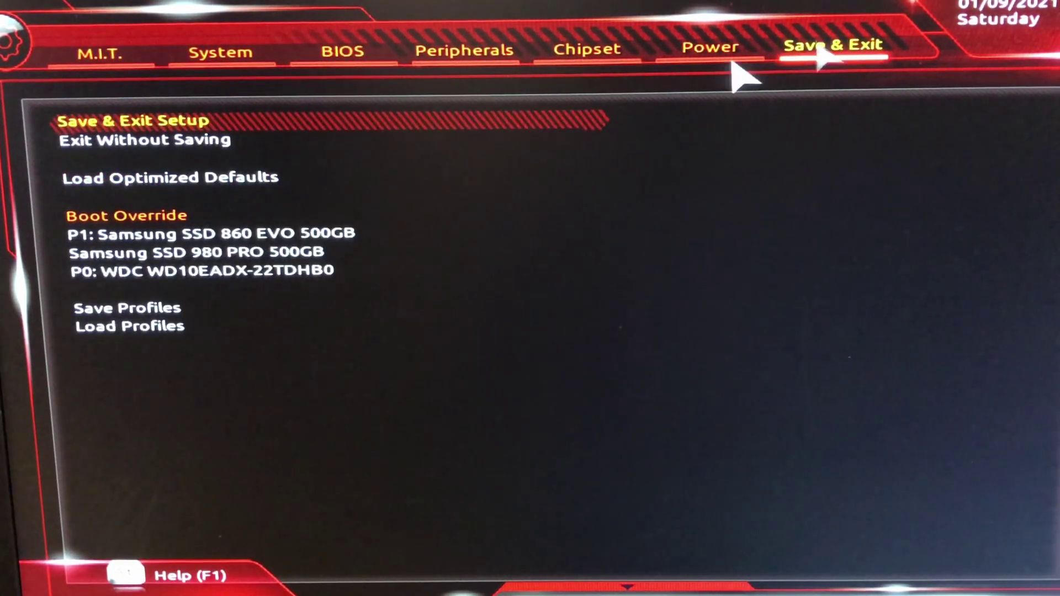
{"action": "left_click", "coordinate": [132, 121]}
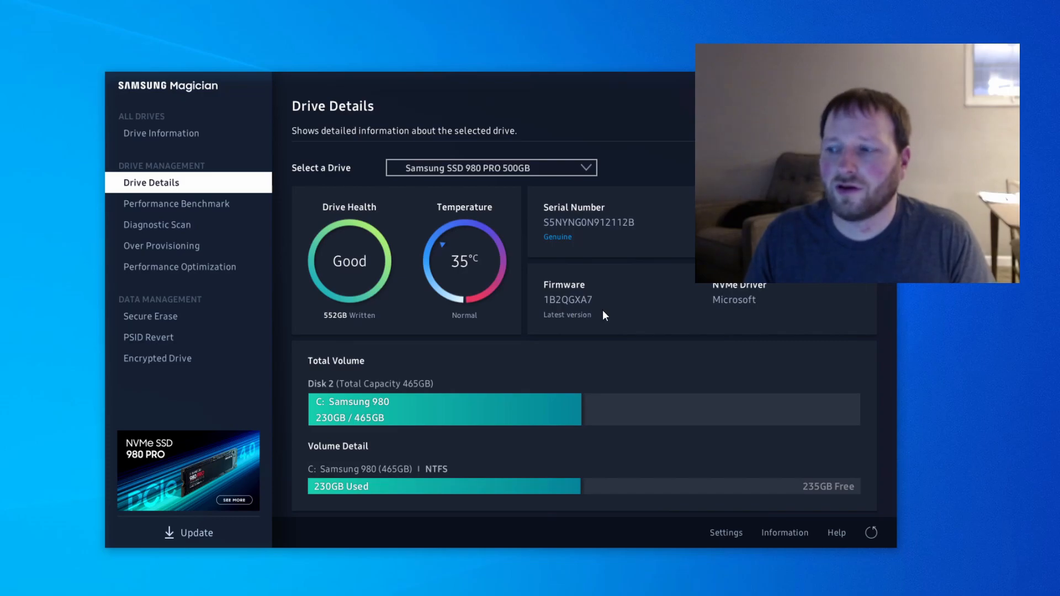
Glance at Performance Benchmark, then show Drive Details with the C: volume at 230GB used
{"action": "left_click", "coordinate": [212, 207]}
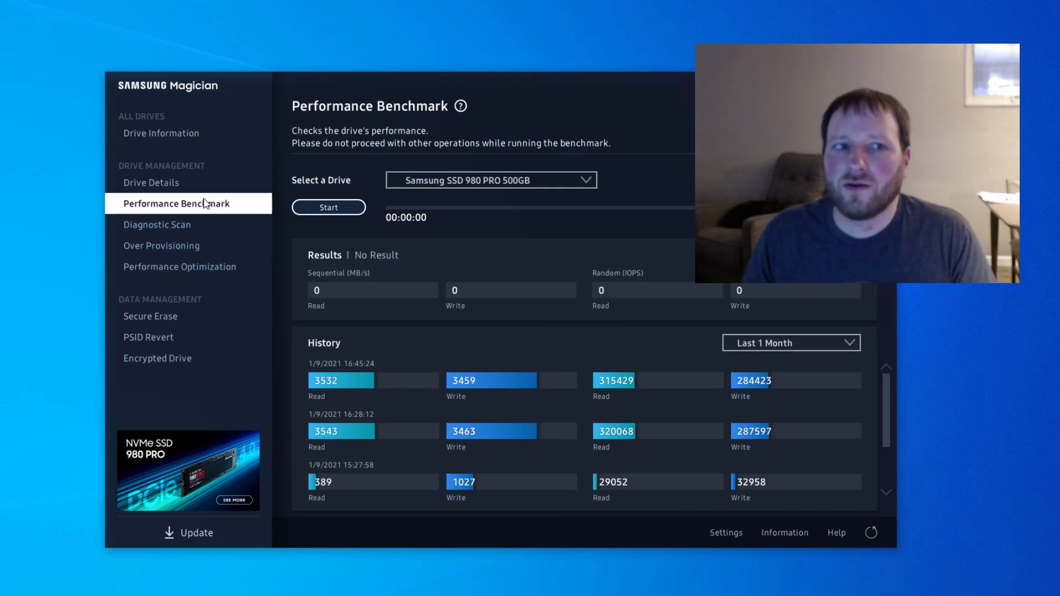
{"action": "left_click", "coordinate": [152, 183]}
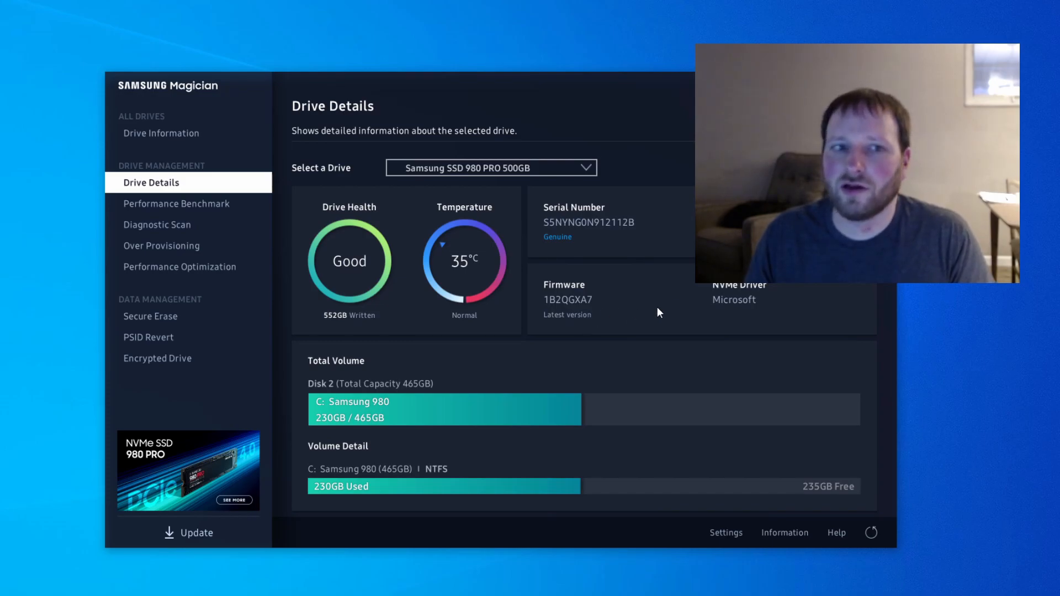
Show the 980 PRO's benchmark history with past runs near 3,500 MB/s read and write
{"action": "left_click", "coordinate": [187, 204]}
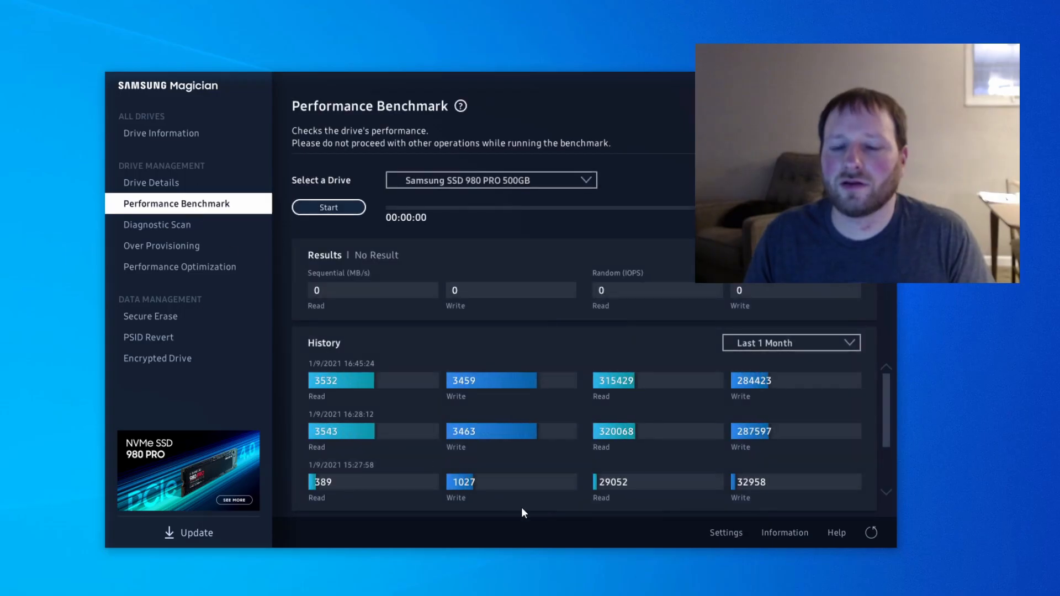